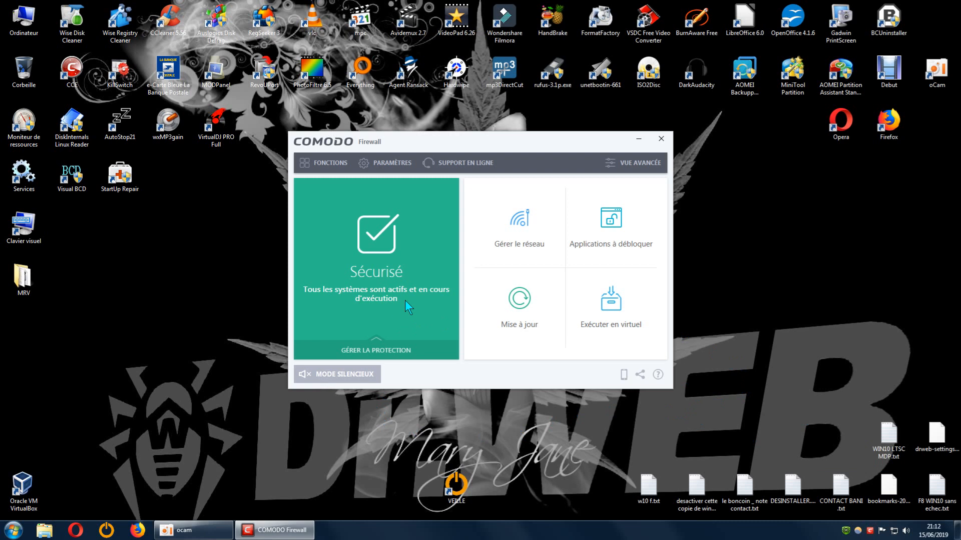
Open the advanced settings and display the automatic containment rules (Confinement automatique)
{"action": "left_click", "coordinate": [388, 163]}
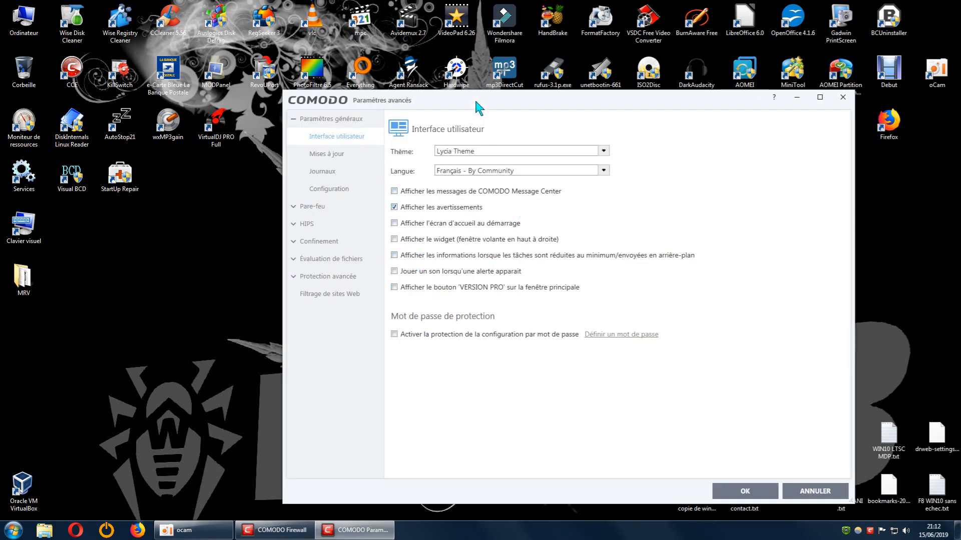
{"action": "left_click_drag", "start_coordinate": [477, 107], "coordinate": [418, 77]}
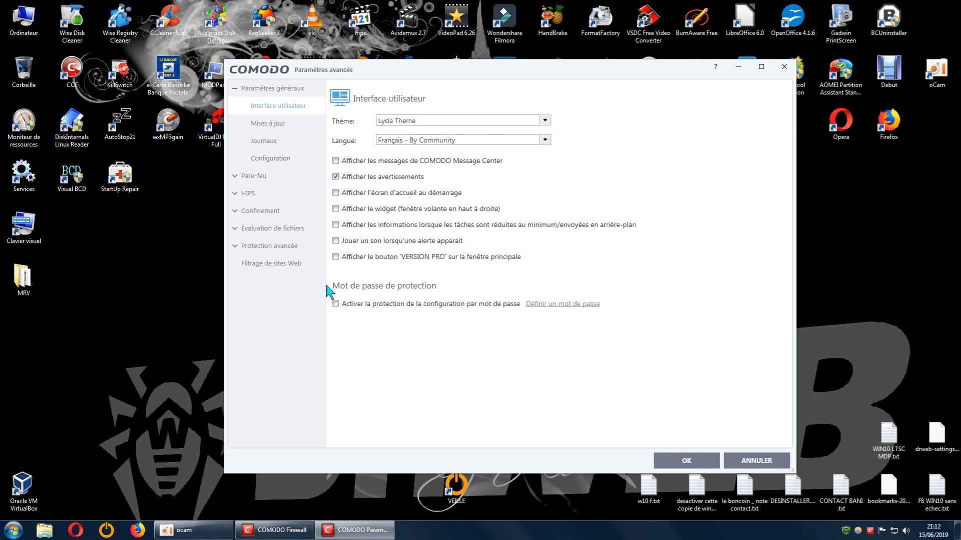
{"action": "left_click", "coordinate": [241, 213]}
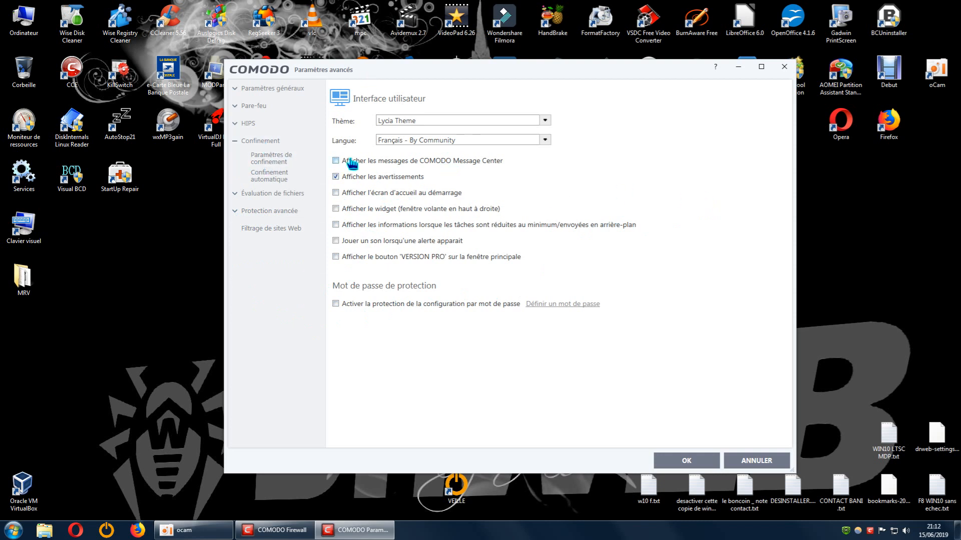
{"action": "left_click", "coordinate": [279, 163]}
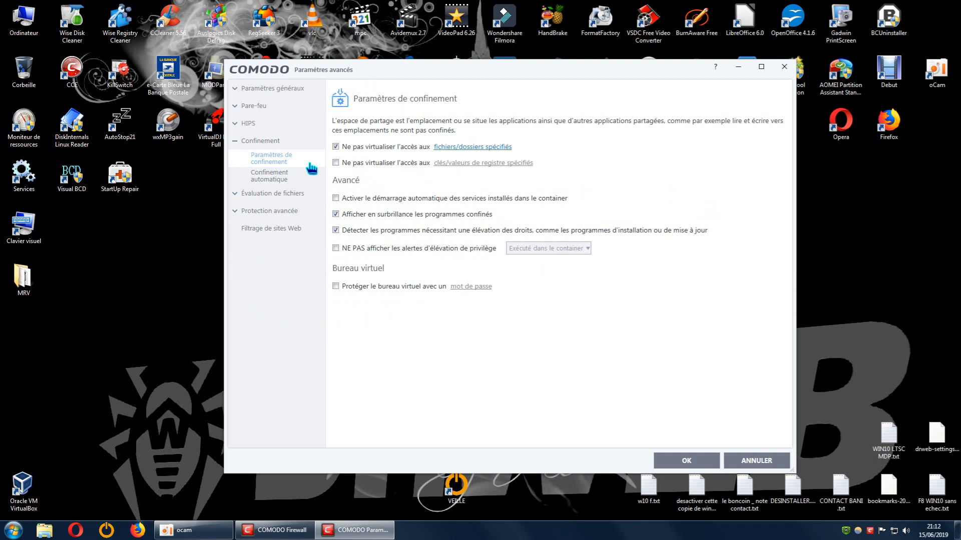
{"action": "left_click", "coordinate": [278, 180]}
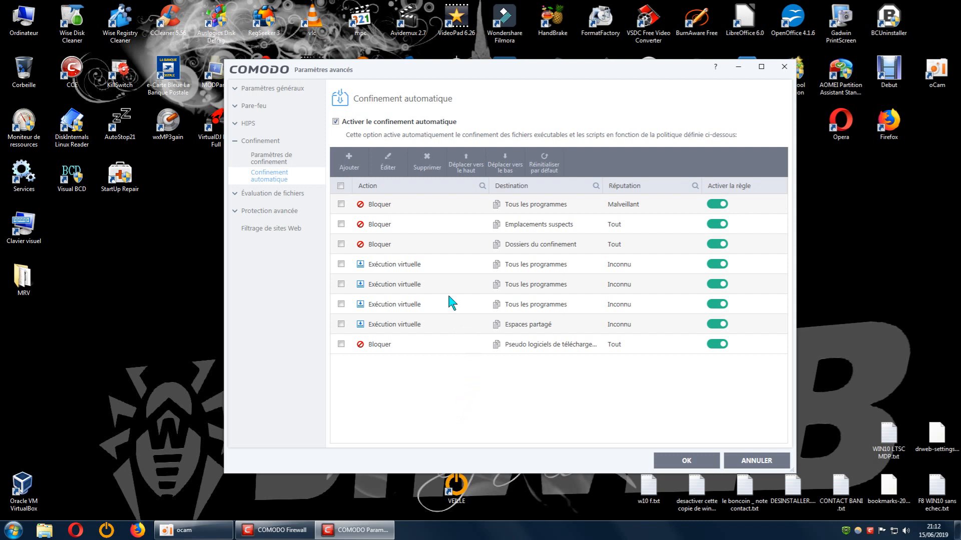
Start a new containment rule and examine its available actions and its logging, restriction, memory and run-time options
{"action": "left_click", "coordinate": [349, 170]}
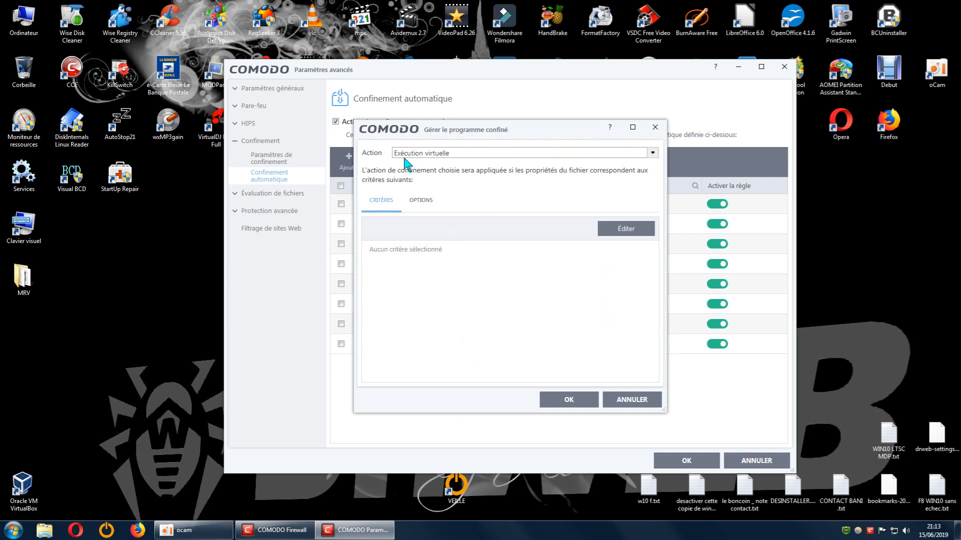
{"action": "left_click", "coordinate": [652, 154]}
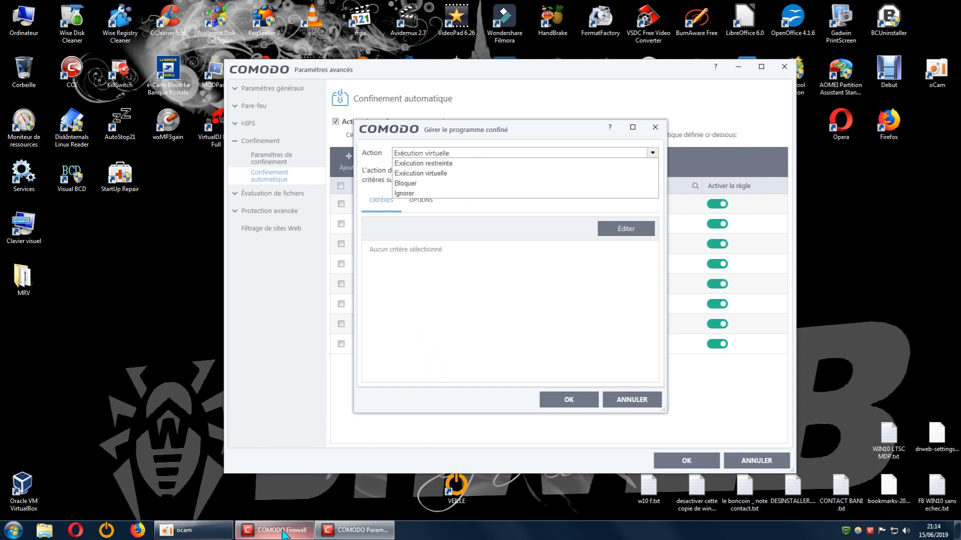
{"action": "mouse_move", "coordinate": [272, 536]}
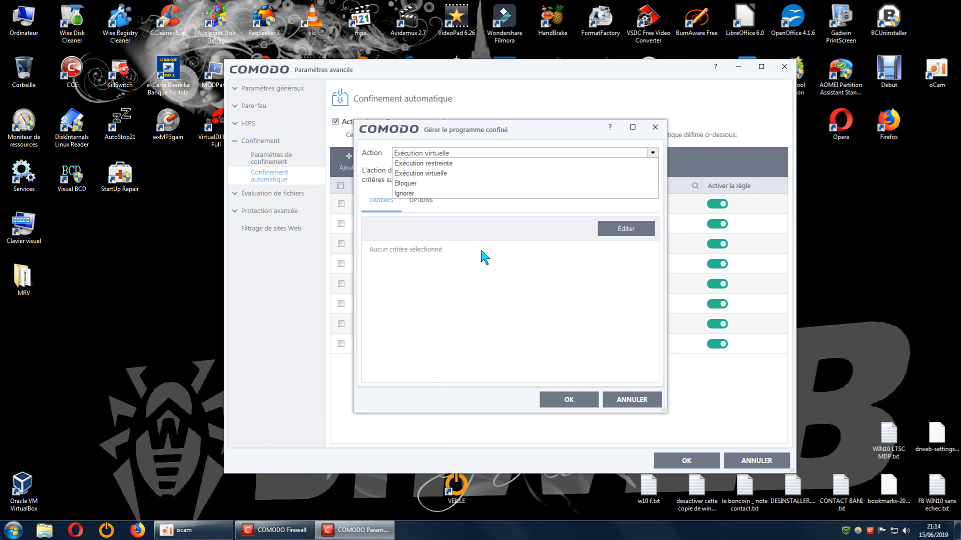
{"action": "left_click", "coordinate": [473, 289]}
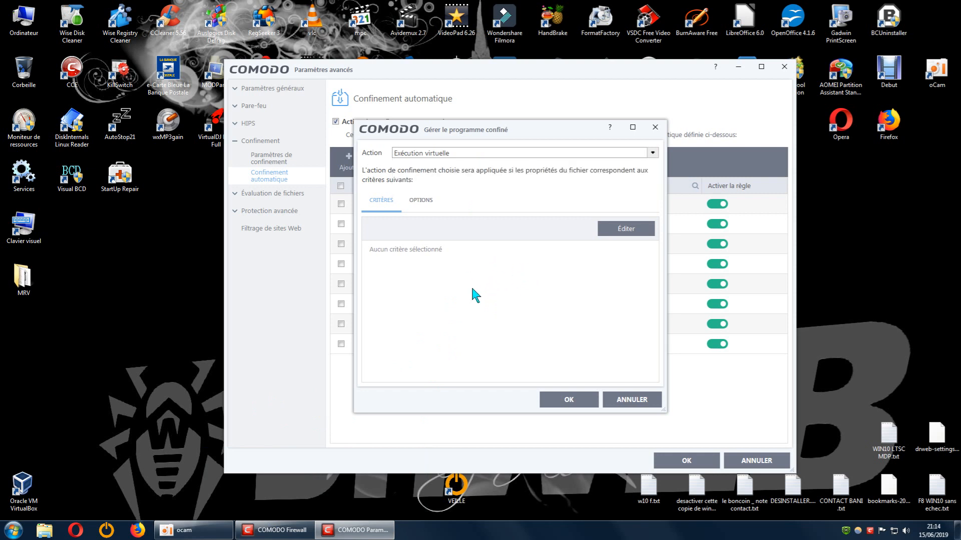
{"action": "left_click", "coordinate": [421, 202]}
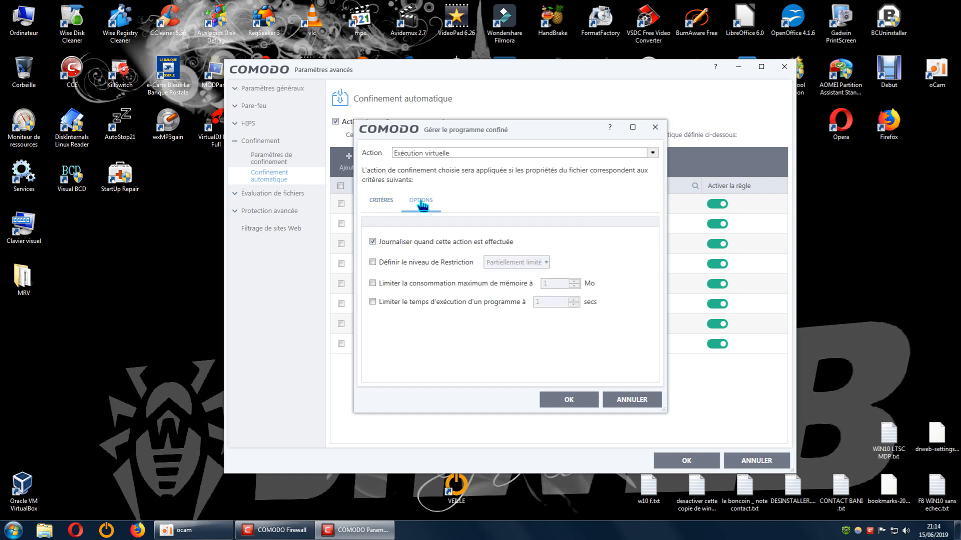
{"action": "left_click", "coordinate": [382, 201]}
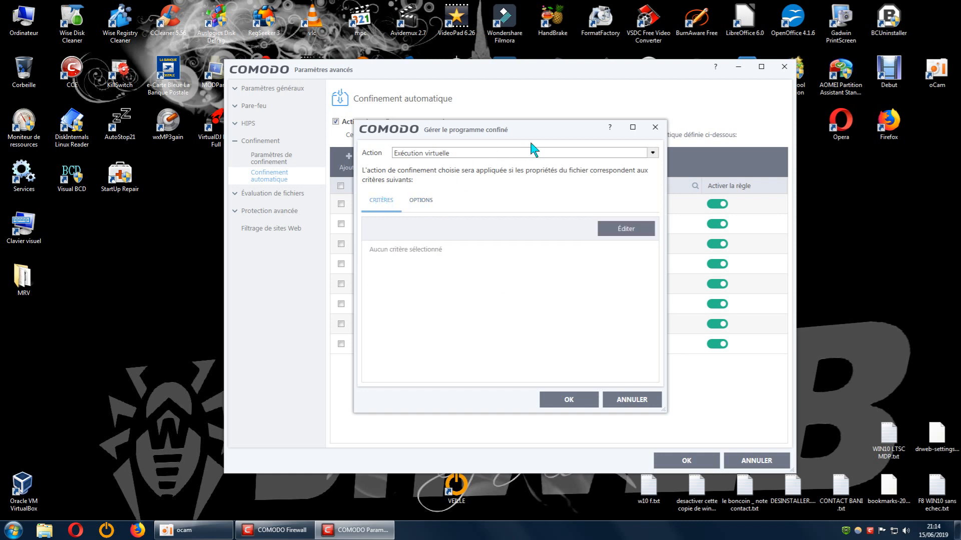
{"action": "left_click", "coordinate": [652, 153]}
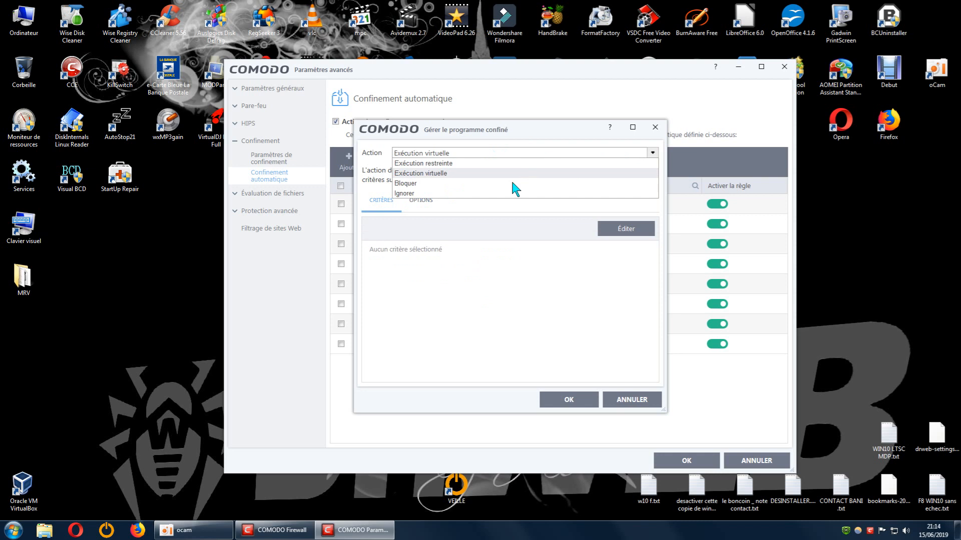
{"action": "left_click", "coordinate": [504, 298]}
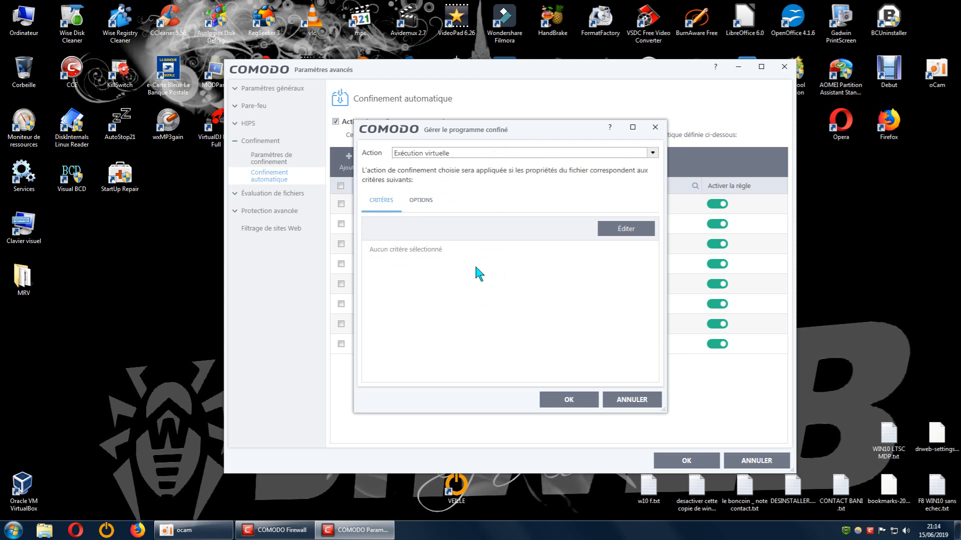
Examine the new rule's file criteria and the folder browser for the file location, and close both without choosing anything
{"action": "left_click", "coordinate": [619, 232]}
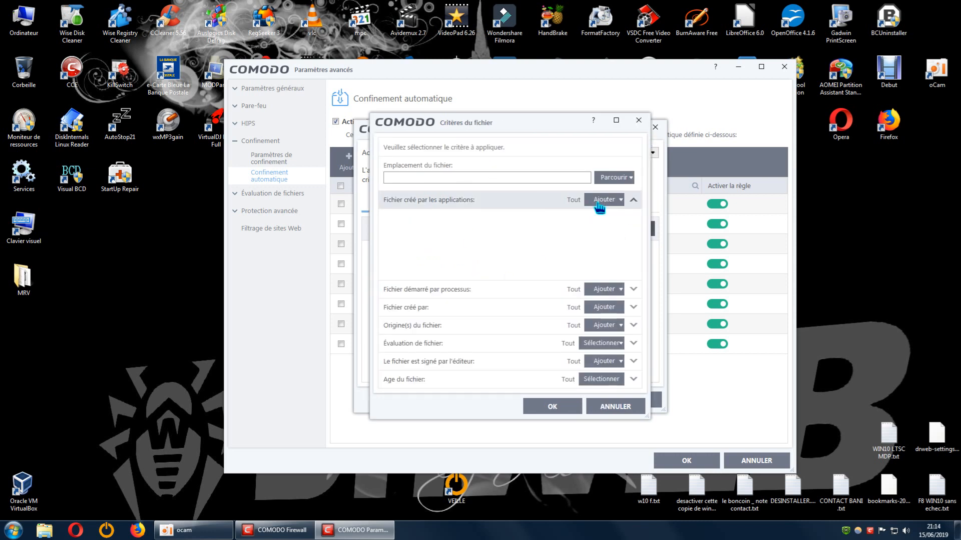
{"action": "left_click", "coordinate": [618, 180]}
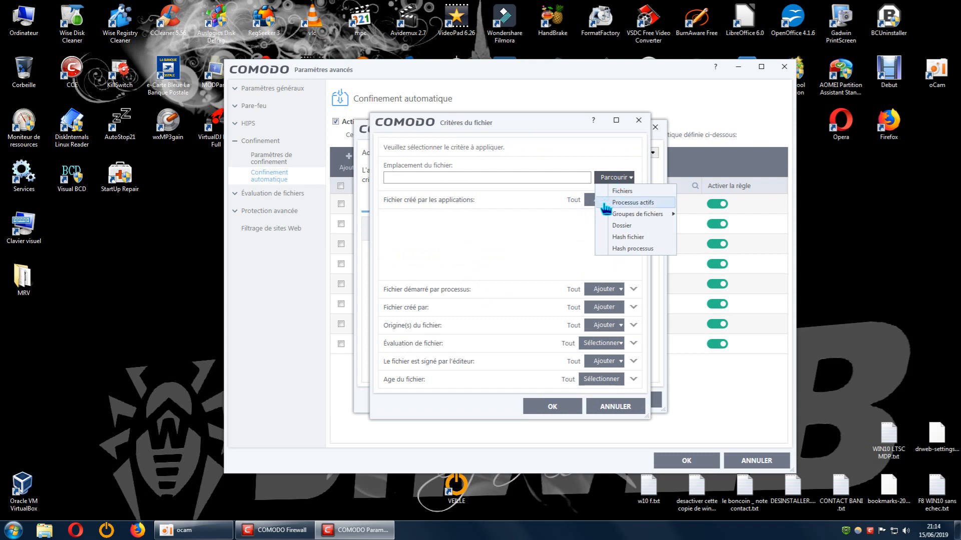
{"action": "left_click", "coordinate": [624, 225]}
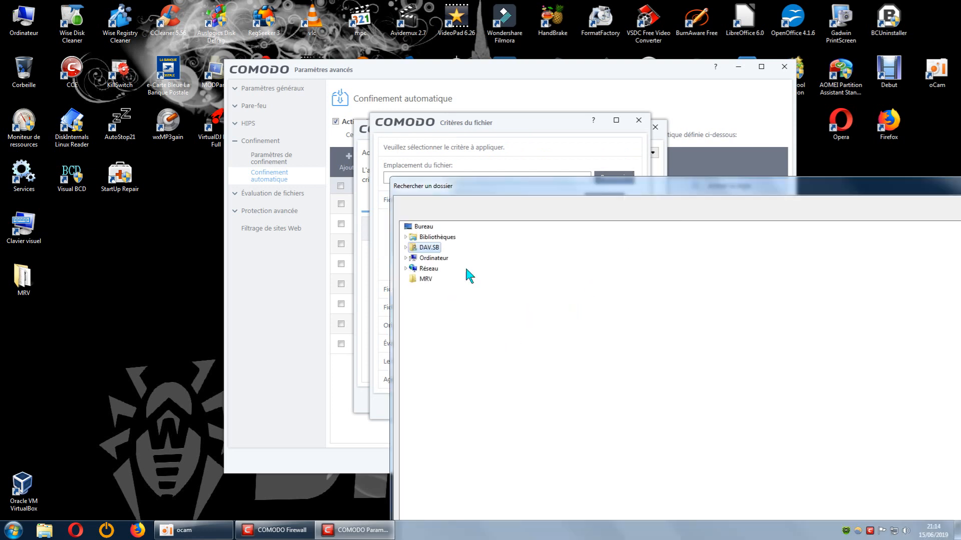
{"action": "left_click_drag", "start_coordinate": [665, 190], "coordinate": [356, 157]}
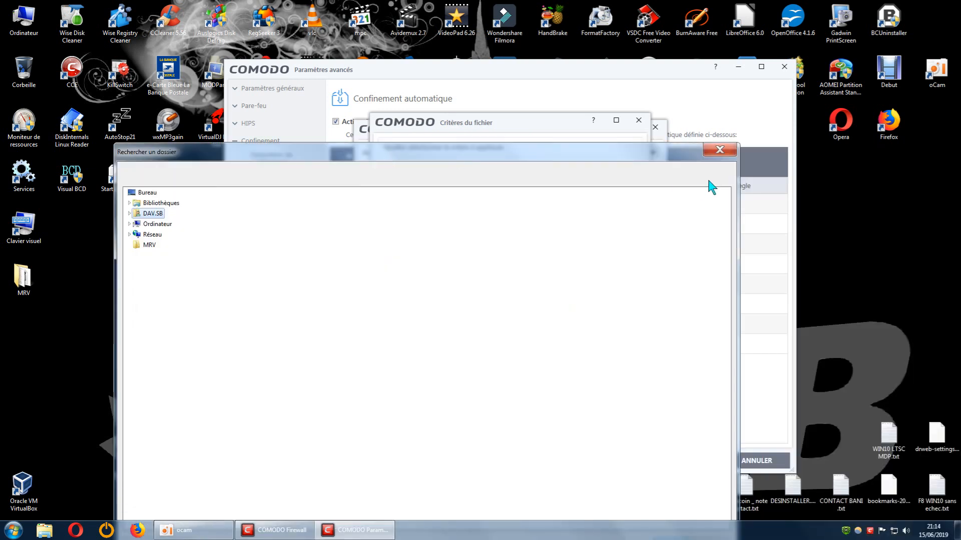
{"action": "left_click", "coordinate": [721, 152]}
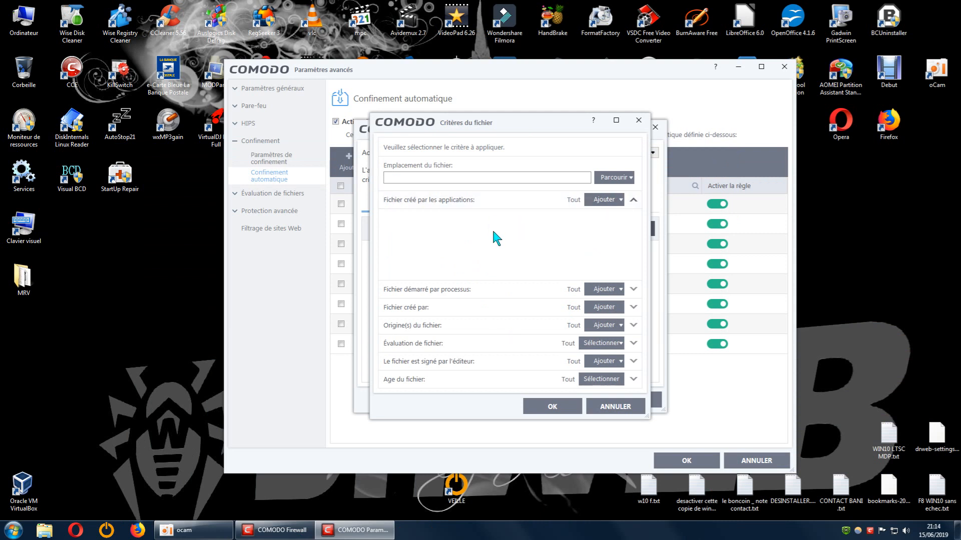
{"action": "left_click", "coordinate": [638, 121]}
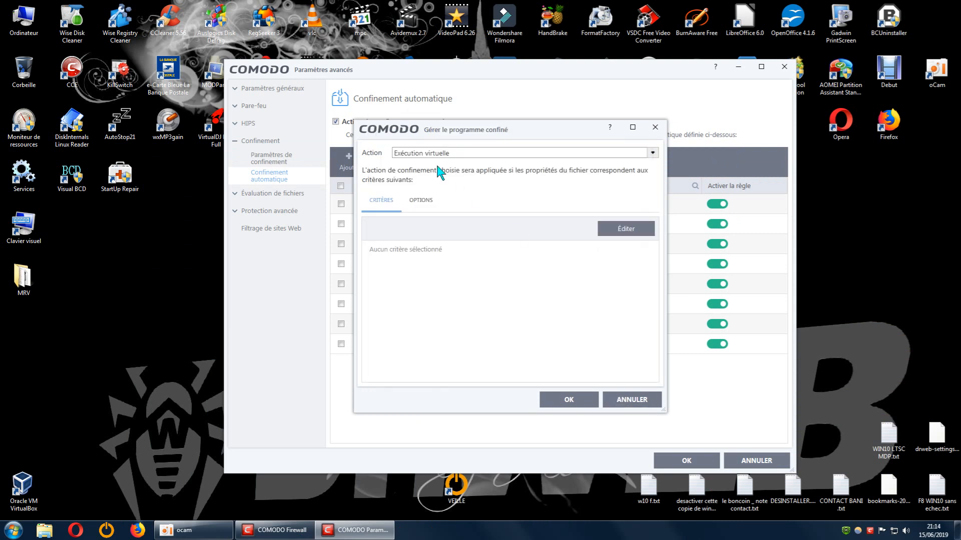
Review the rule's action choices, try to save the Exécution virtuelle rule without criteria, and cancel the rule
{"action": "left_click", "coordinate": [651, 153]}
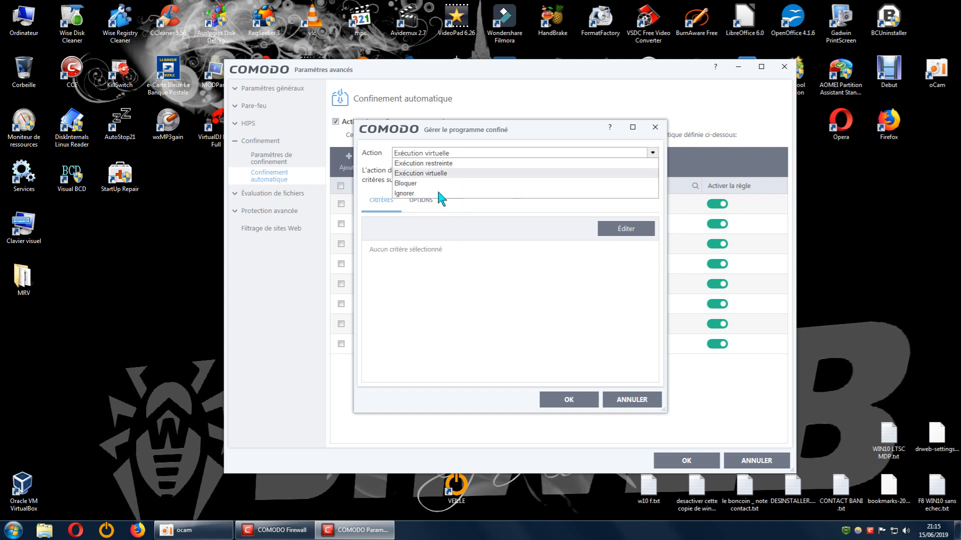
{"action": "left_click", "coordinate": [514, 290]}
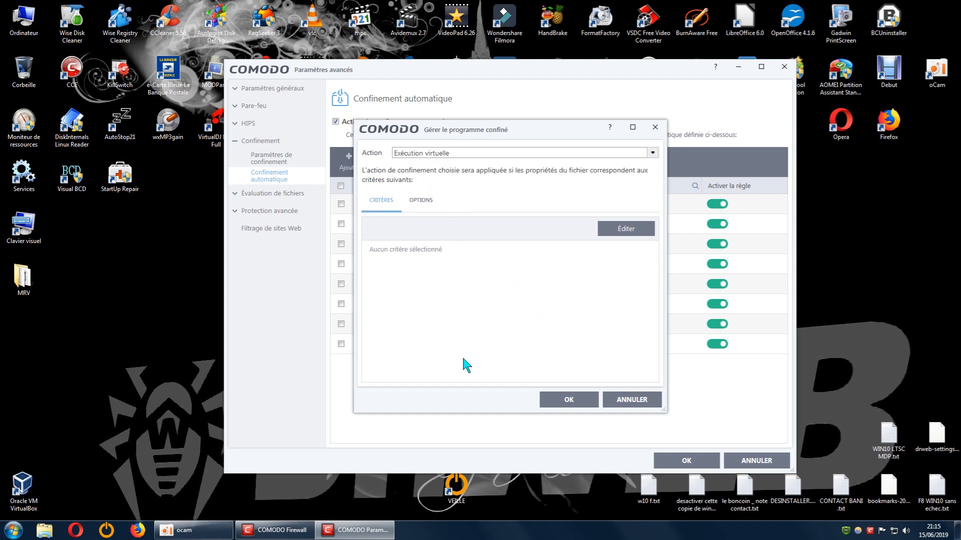
{"action": "left_click", "coordinate": [576, 401]}
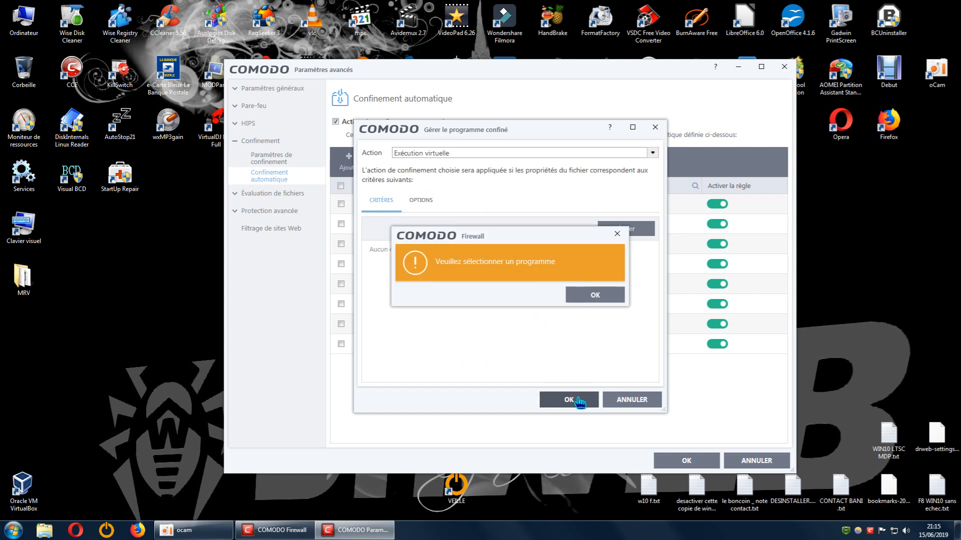
{"action": "left_click", "coordinate": [598, 298]}
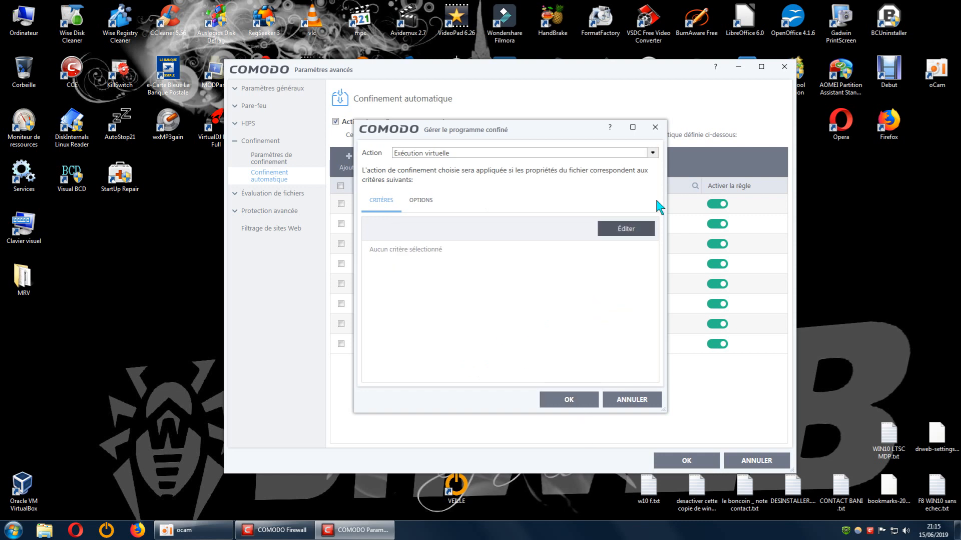
{"action": "left_click", "coordinate": [630, 400]}
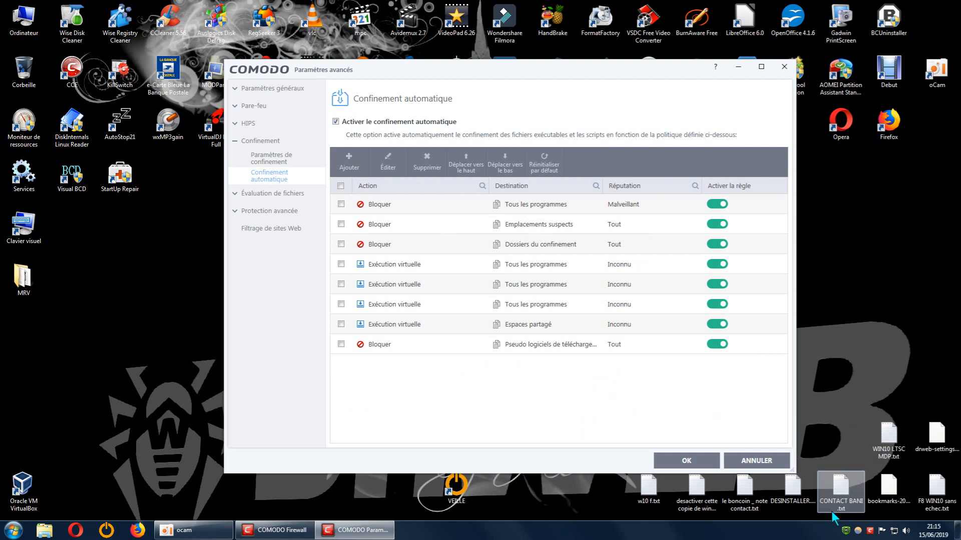
Switch to Dr.Web, open its Centre de protection and unlock the settings for modification
{"action": "left_click", "coordinate": [845, 531]}
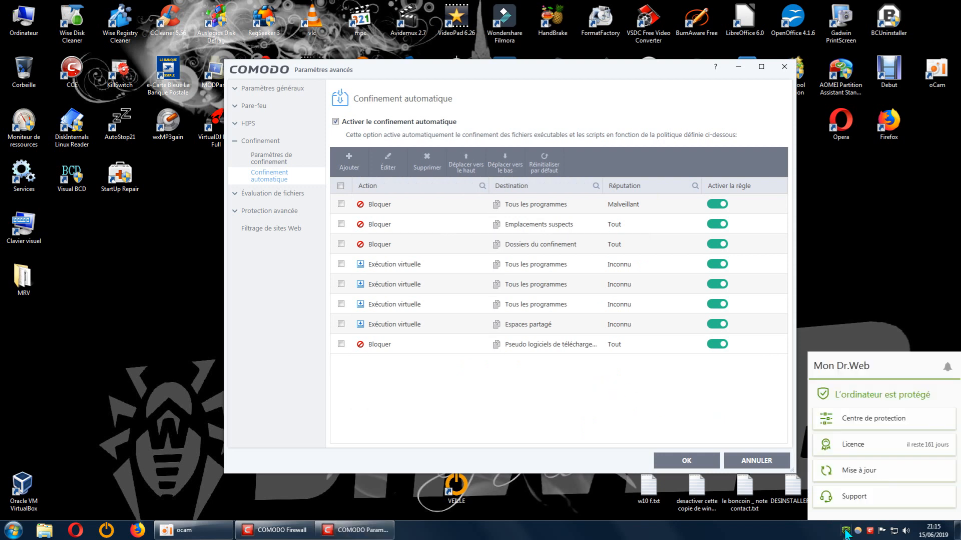
{"action": "left_click", "coordinate": [854, 429]}
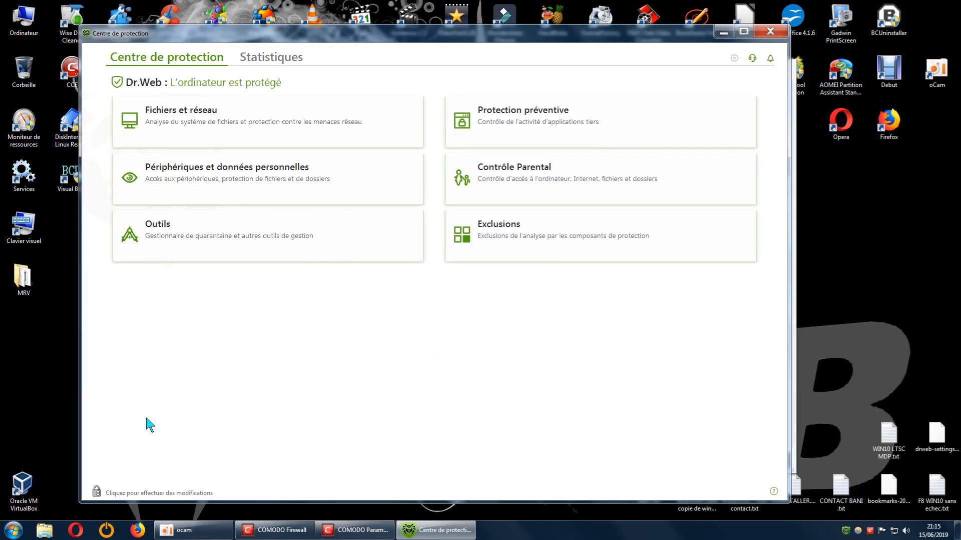
{"action": "left_click", "coordinate": [103, 488]}
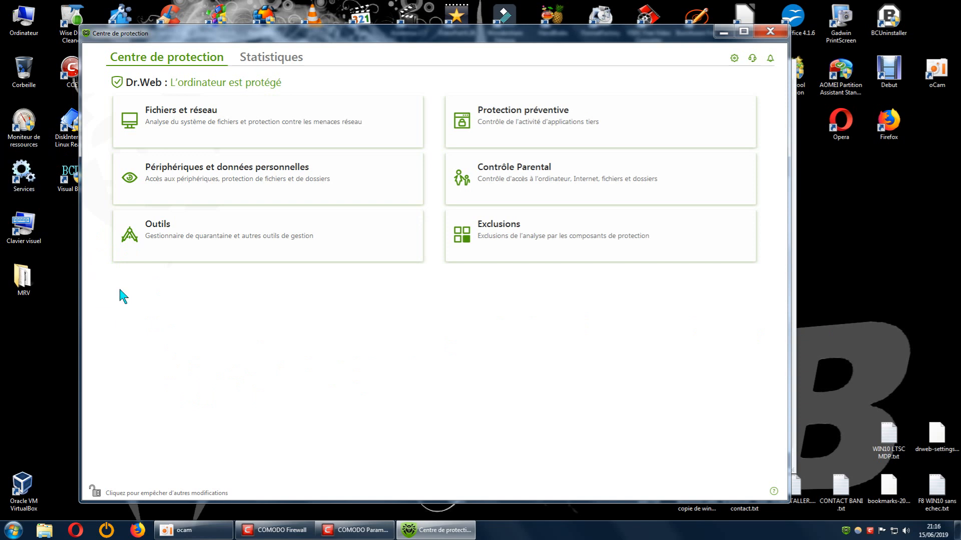
Review the running processes and their processor usage in the Windows Resource Monitor, and close it
{"action": "double_click", "coordinate": [20, 129]}
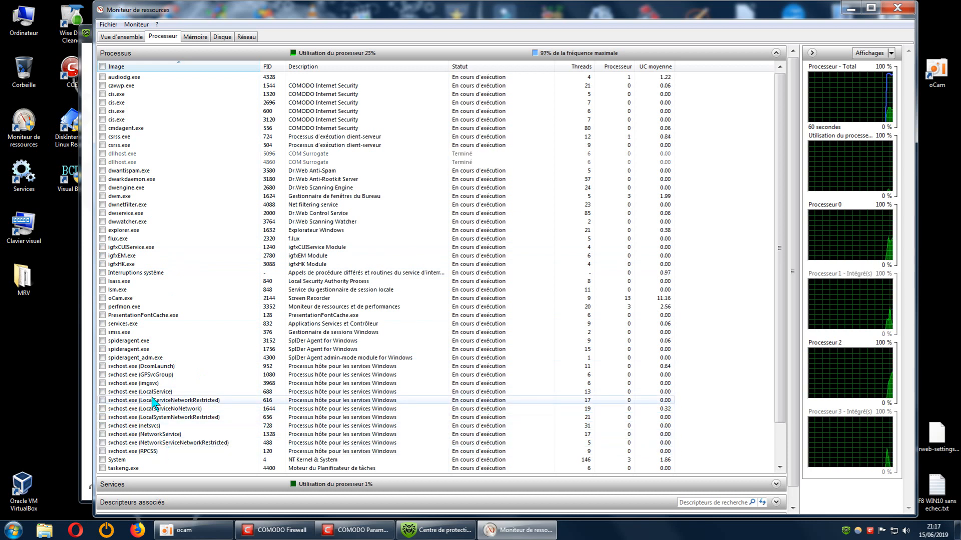
{"action": "left_click_drag", "start_coordinate": [783, 382], "coordinate": [766, 285]}
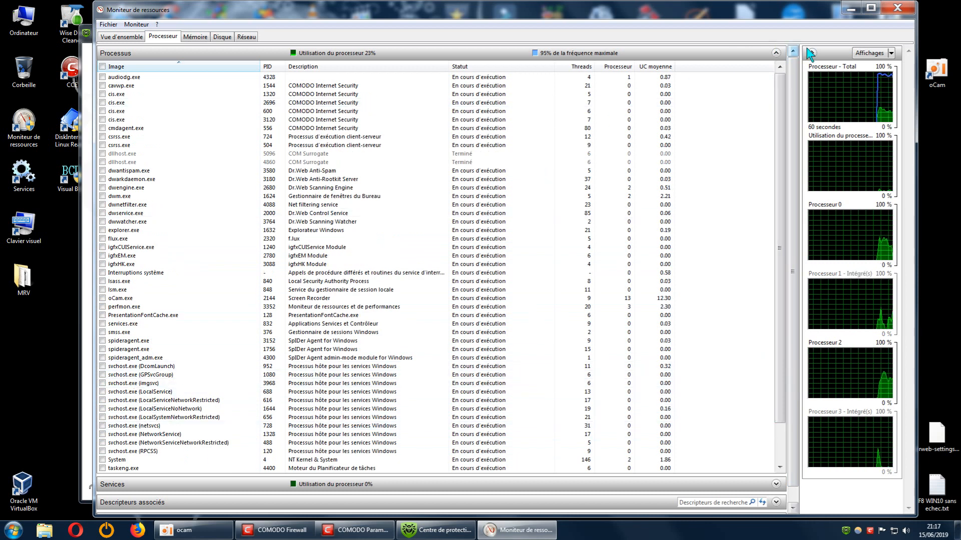
{"action": "left_click", "coordinate": [897, 8]}
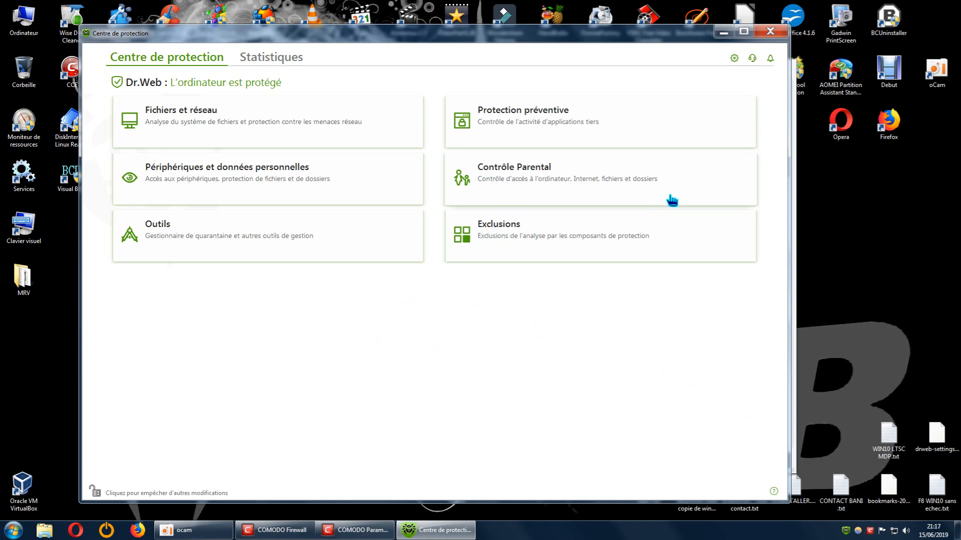
Examine the parental-control access choices for the AOMEI Backupper ABService.exe file in Dr.Web, and close the protection centre
{"action": "left_click", "coordinate": [485, 176]}
{"action": "left_click", "coordinate": [171, 127]}
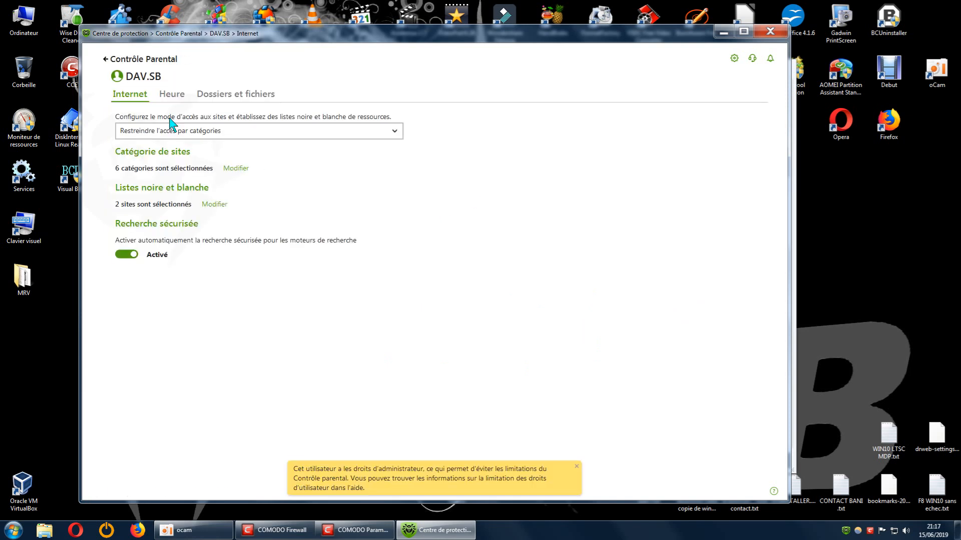
{"action": "left_click", "coordinate": [260, 96]}
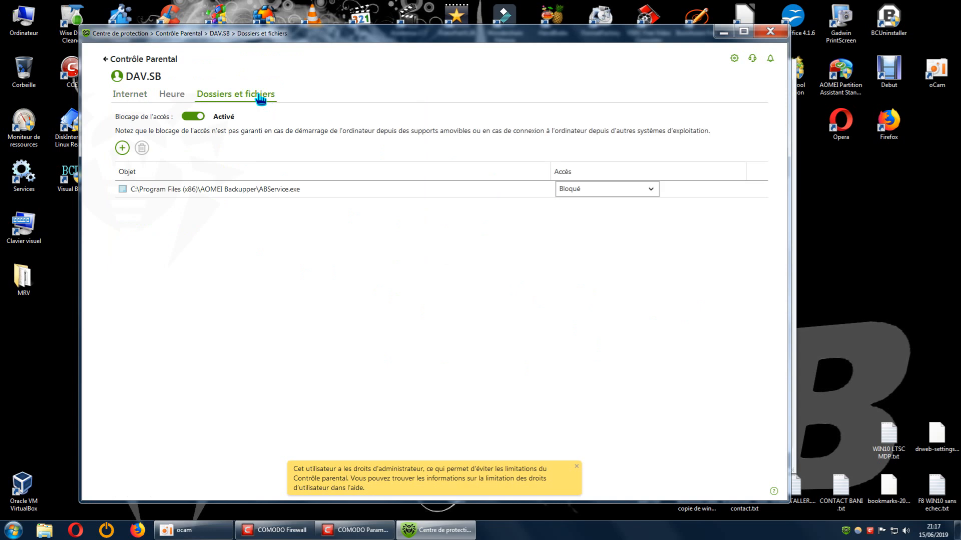
{"action": "left_click", "coordinate": [644, 193]}
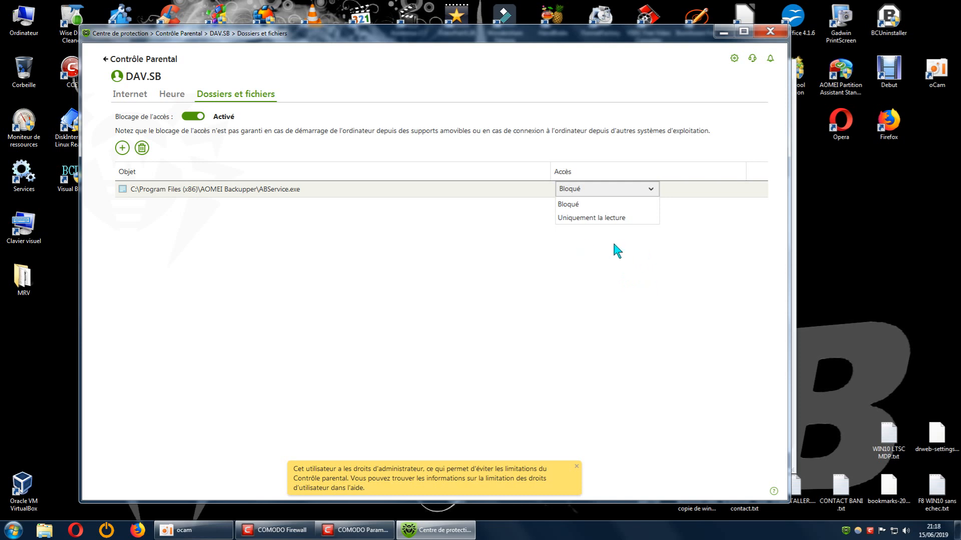
{"action": "left_click", "coordinate": [509, 264]}
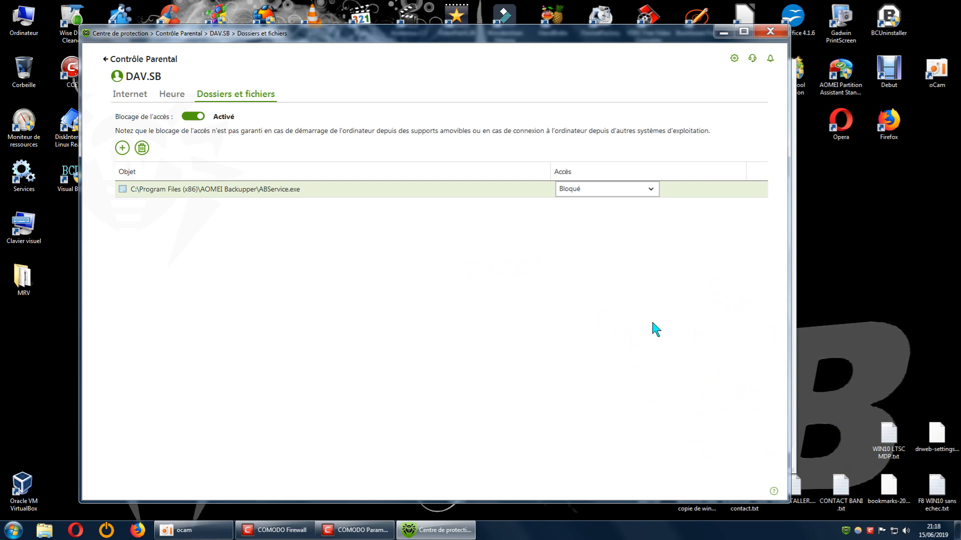
{"action": "left_click", "coordinate": [646, 192]}
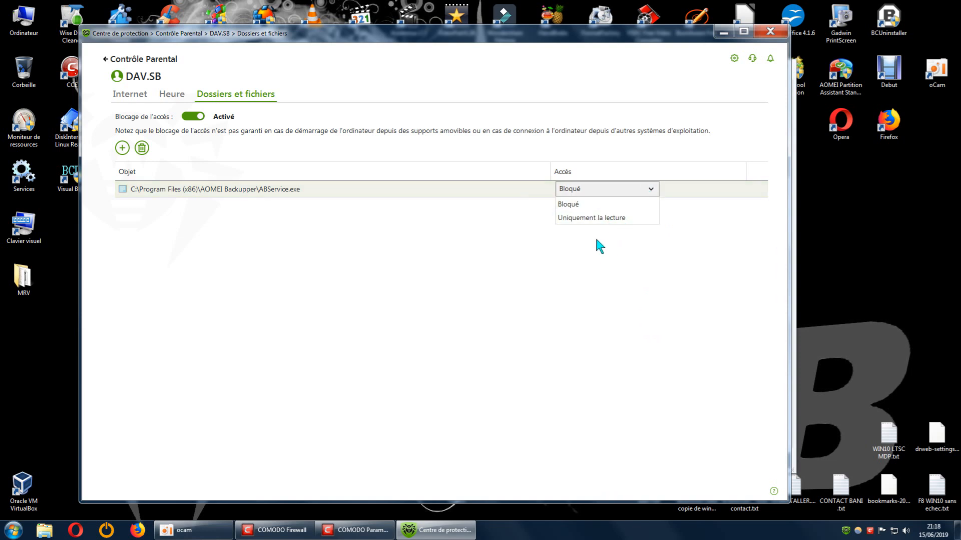
{"action": "left_click", "coordinate": [653, 301]}
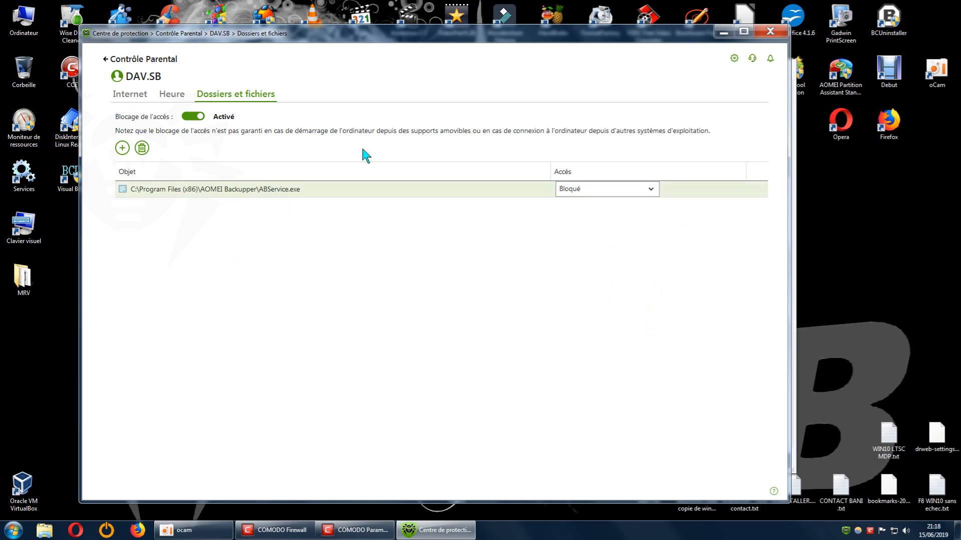
{"action": "left_click", "coordinate": [770, 31]}
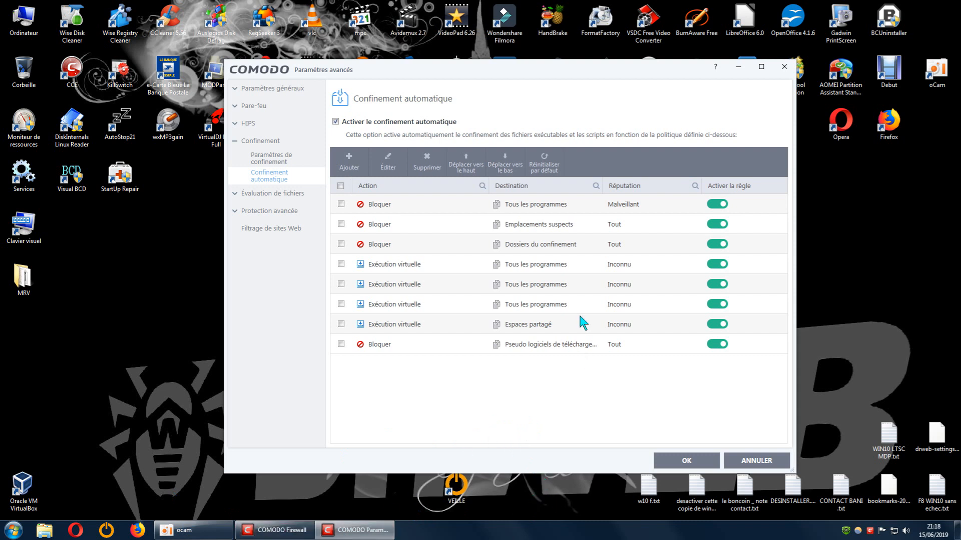
Accept Comodo's advanced settings and close the firewall window
{"action": "left_click_drag", "start_coordinate": [533, 76], "coordinate": [525, 56]}
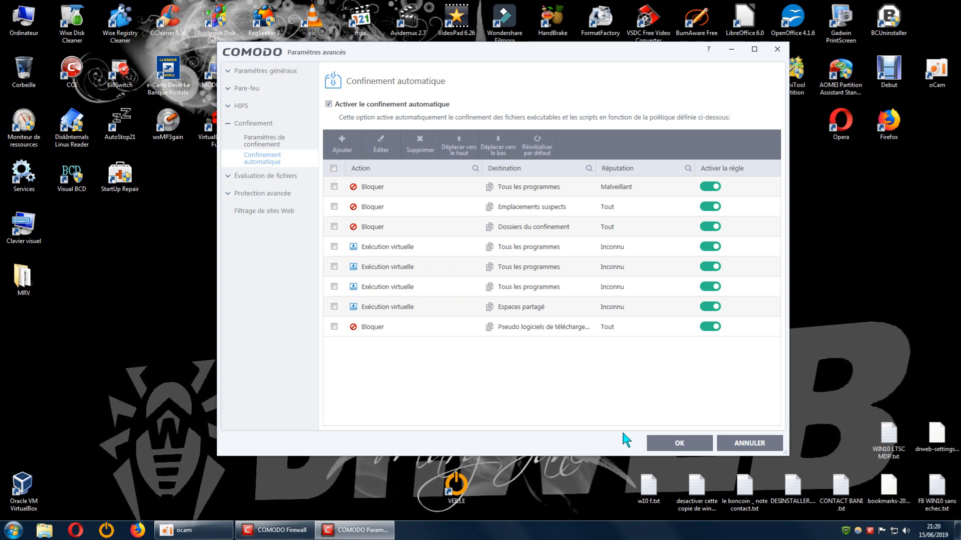
{"action": "left_click", "coordinate": [679, 444]}
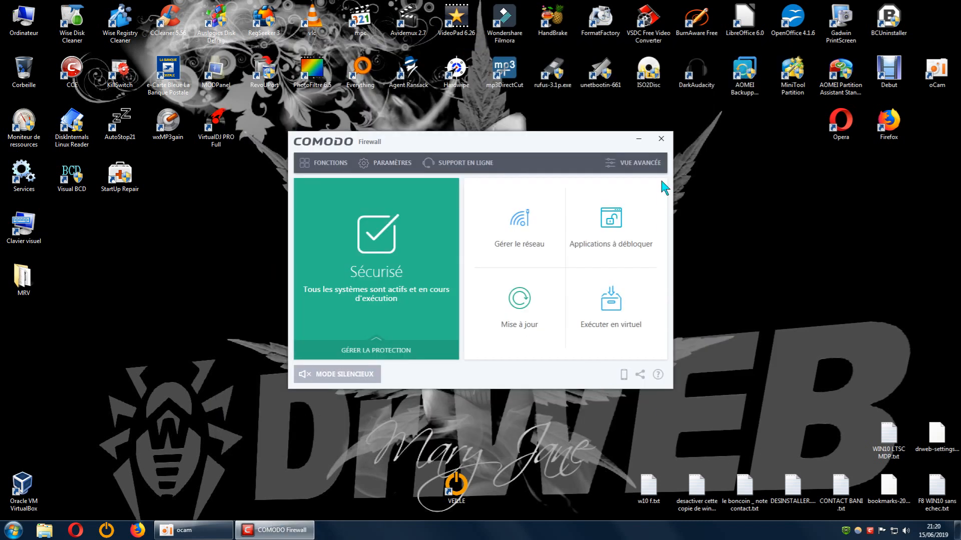
{"action": "left_click", "coordinate": [662, 139]}
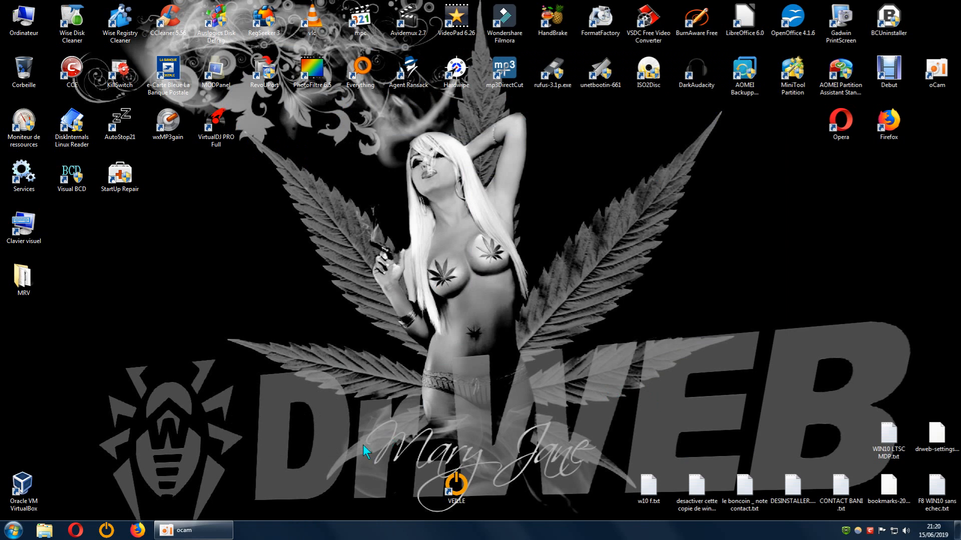